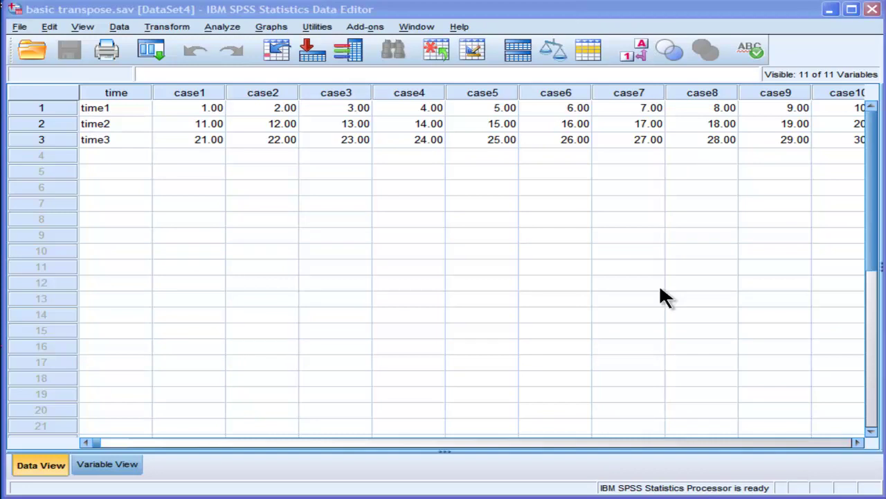
- Inspect the grid by selecting the time1–time3 rows and the case1 values
{"action": "left_click", "coordinate": [209, 161]}
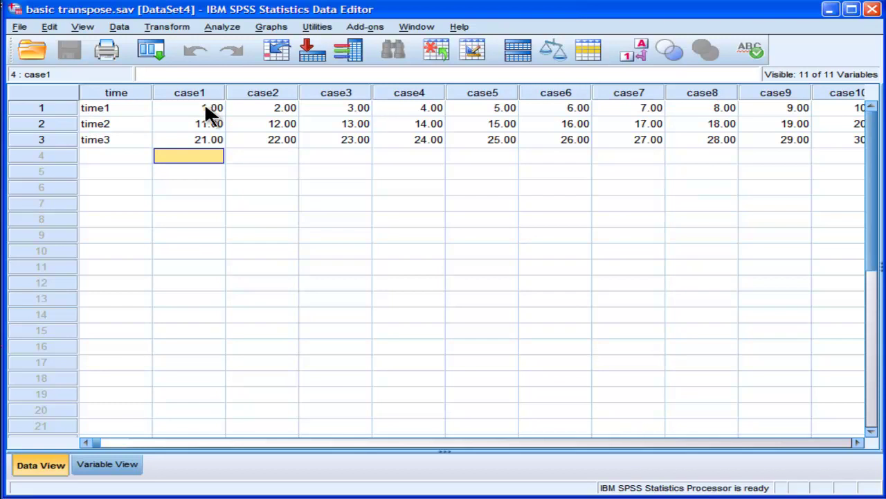
{"action": "left_click", "coordinate": [205, 109]}
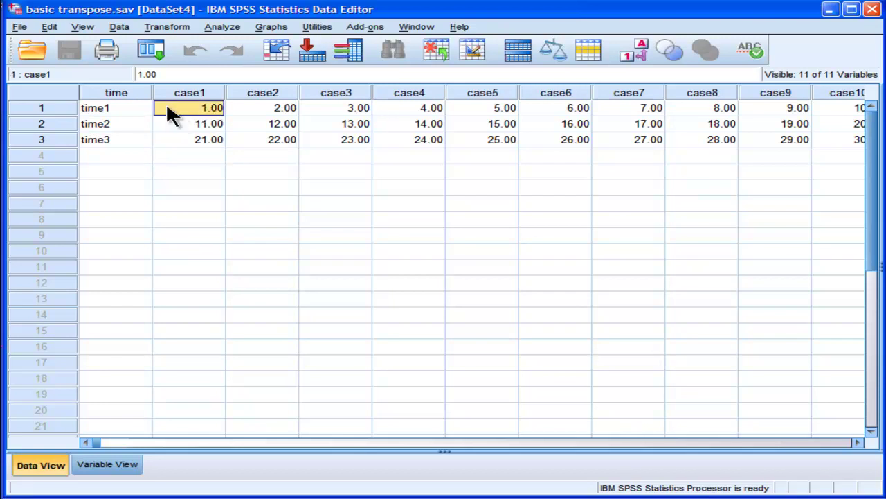
{"action": "left_click", "coordinate": [57, 106]}
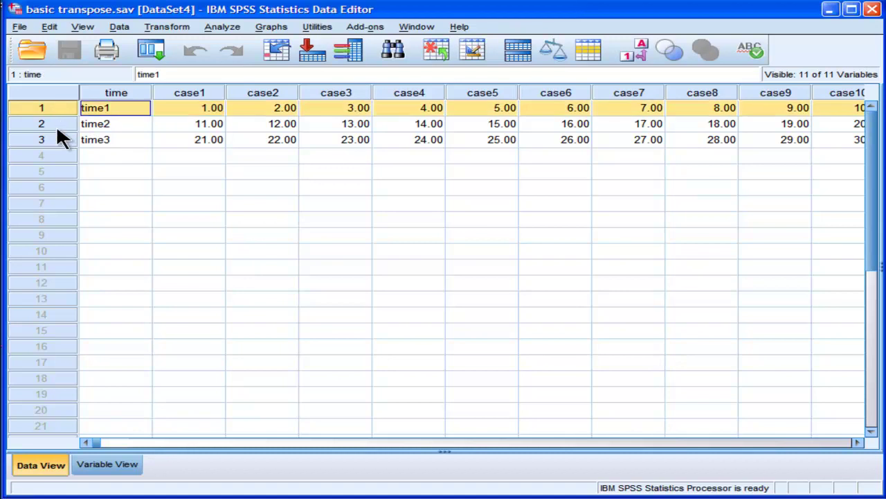
{"action": "left_click", "coordinate": [56, 123]}
{"action": "left_click", "coordinate": [57, 138]}
{"action": "left_click", "coordinate": [61, 124]}
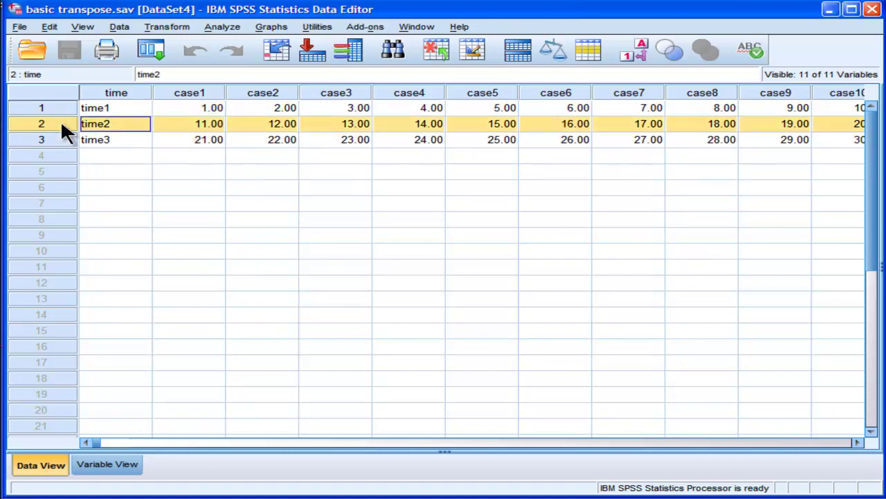
{"action": "left_click", "coordinate": [65, 117]}
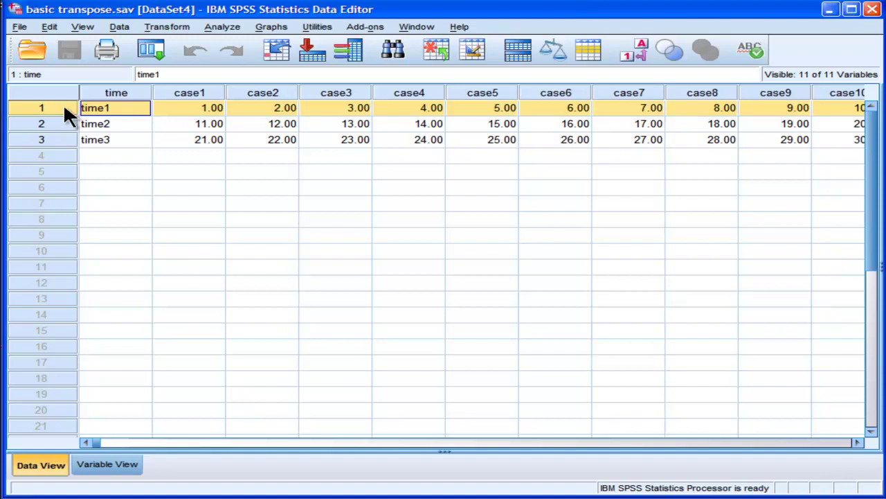
{"action": "left_click", "coordinate": [132, 128]}
{"action": "left_click", "coordinate": [203, 88]}
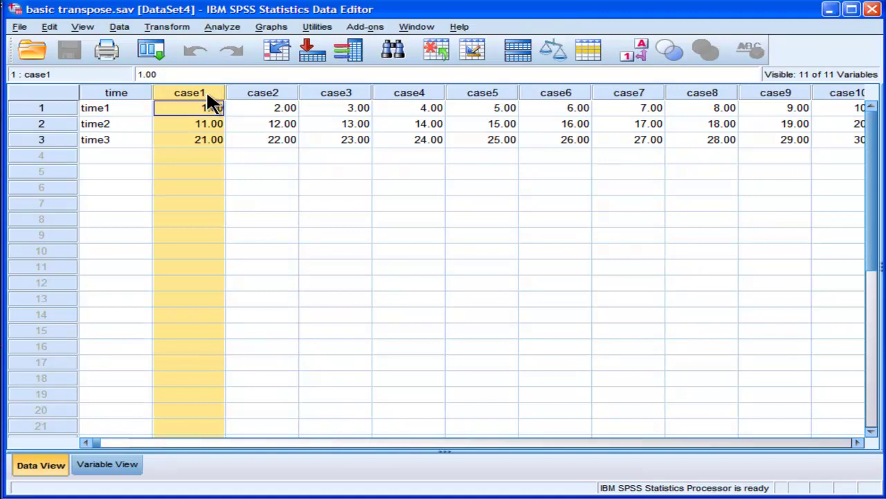
{"action": "key", "text": "Right"}
{"action": "key", "text": "Right"}
{"action": "key", "text": "Right"}
{"action": "key", "text": "Right"}
{"action": "key", "text": "Right"}
{"action": "key", "text": "Right"}
{"action": "key", "text": "Right"}
{"action": "key", "text": "Right"}
{"action": "key", "text": "Right"}
{"action": "key", "text": "Right"}
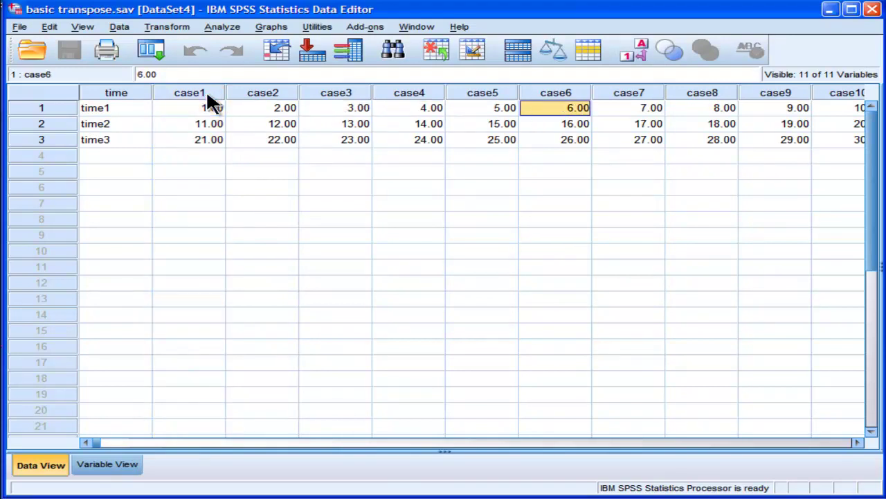
{"action": "key", "text": "Left"}
{"action": "key", "text": "Left"}
{"action": "key", "text": "Left"}
{"action": "key", "text": "Left"}
{"action": "key", "text": "Left"}
{"action": "key", "text": "Left"}
{"action": "key", "text": "Left"}
{"action": "key", "text": "Left"}
{"action": "key", "text": "Left"}
{"action": "key", "text": "Left"}
{"action": "key", "text": "Left"}
{"action": "key", "text": "Left"}
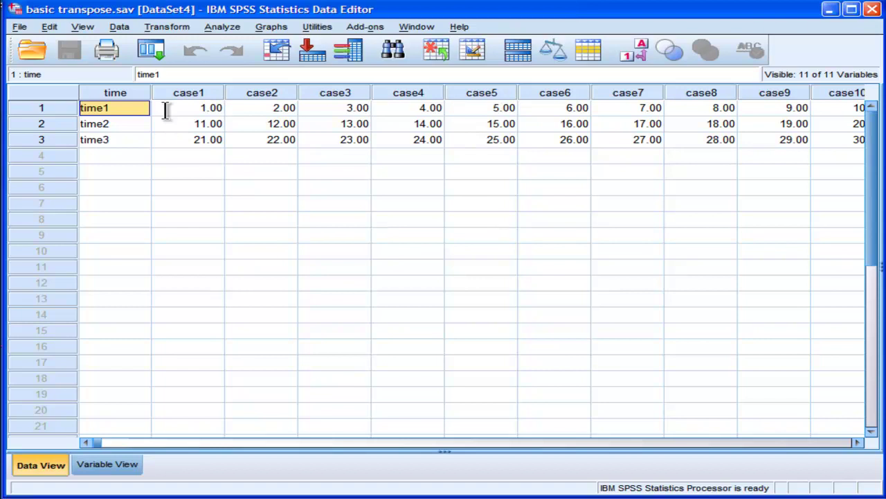
- Transpose case1–case10 into rows, with the time variable naming the new variables
{"action": "left_click", "coordinate": [119, 26]}
{"action": "left_click", "coordinate": [176, 197]}
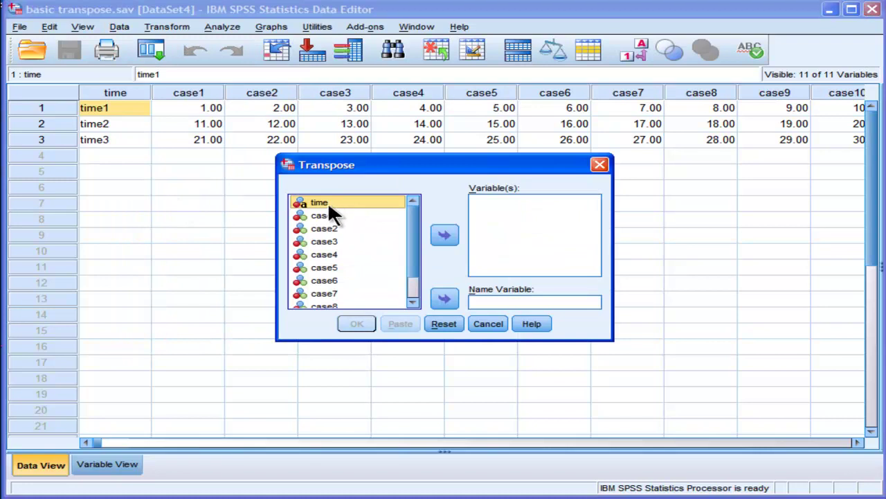
{"action": "left_click", "coordinate": [329, 203]}
{"action": "left_click", "coordinate": [443, 299]}
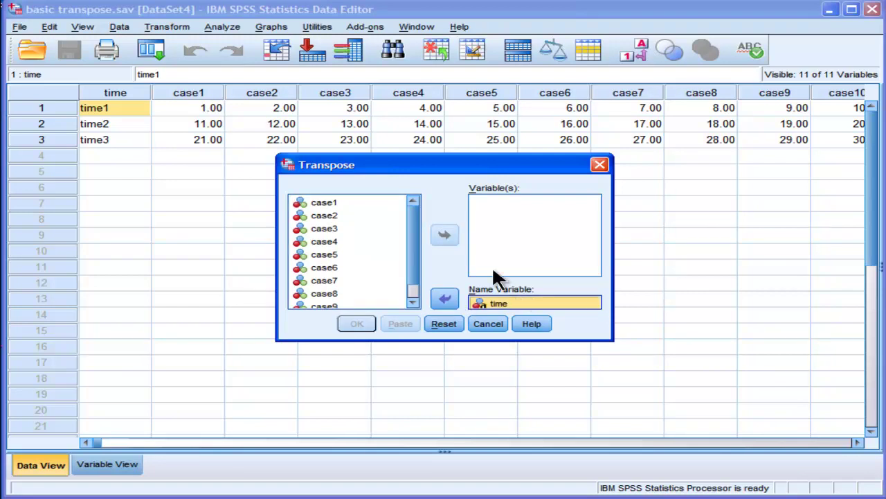
{"action": "left_click", "coordinate": [335, 210]}
{"action": "left_click", "coordinate": [336, 201]}
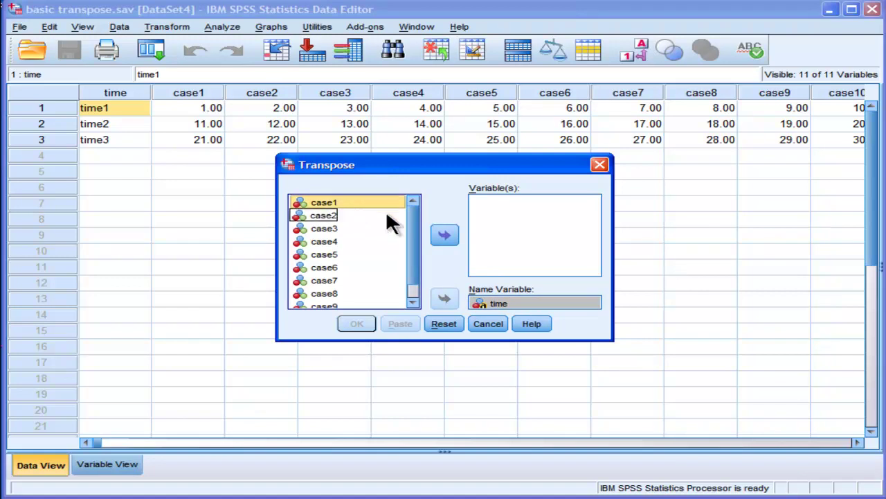
{"action": "left_click_drag", "start_coordinate": [411, 224], "coordinate": [415, 248]}
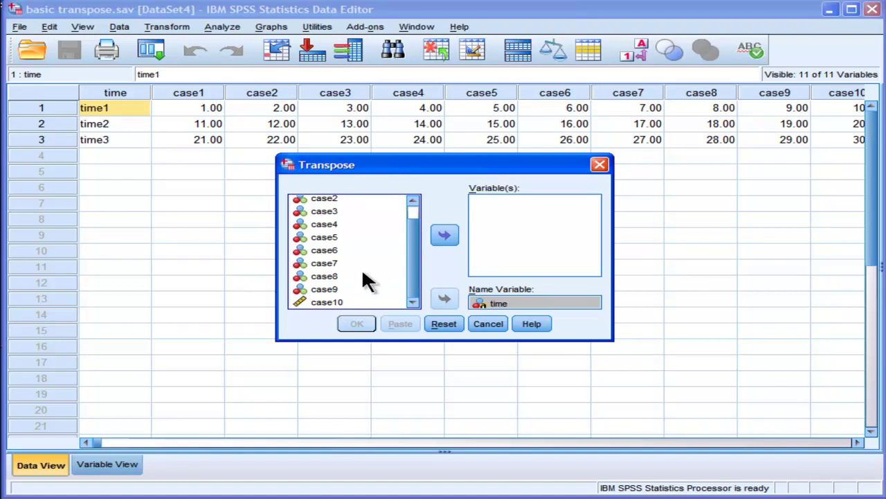
{"action": "left_click", "coordinate": [336, 302], "text": "shift"}
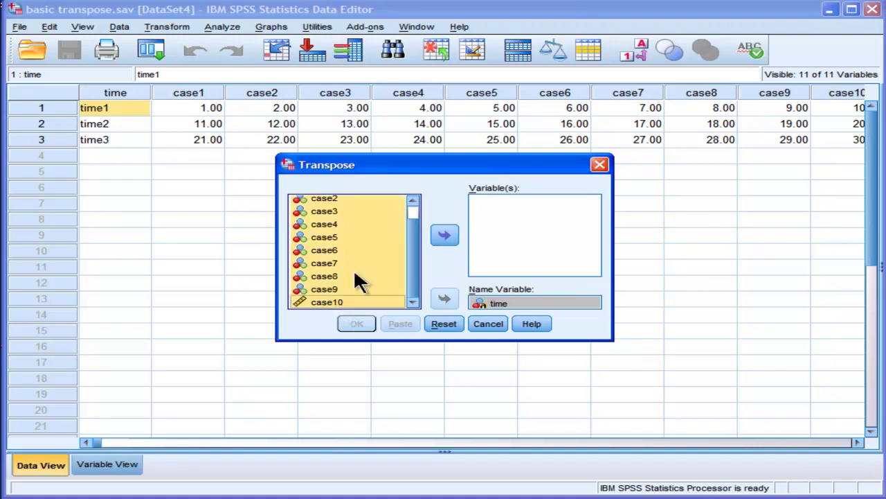
{"action": "left_click", "coordinate": [451, 234]}
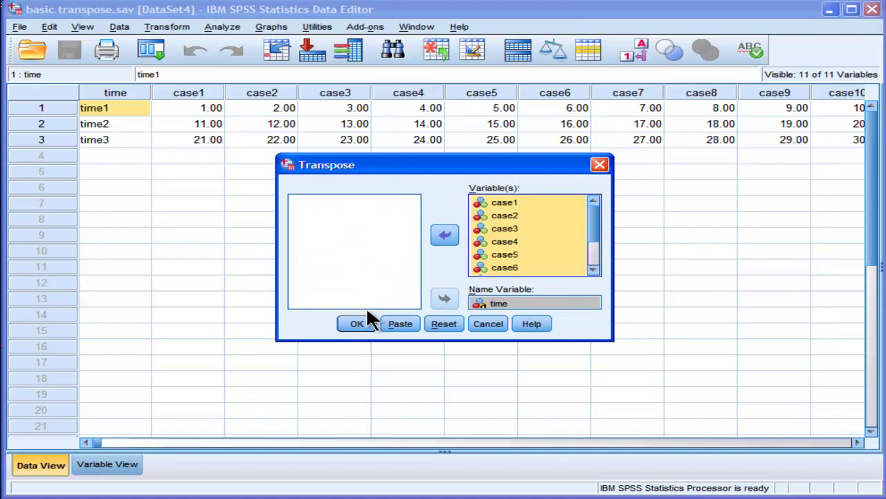
{"action": "left_click", "coordinate": [360, 322]}
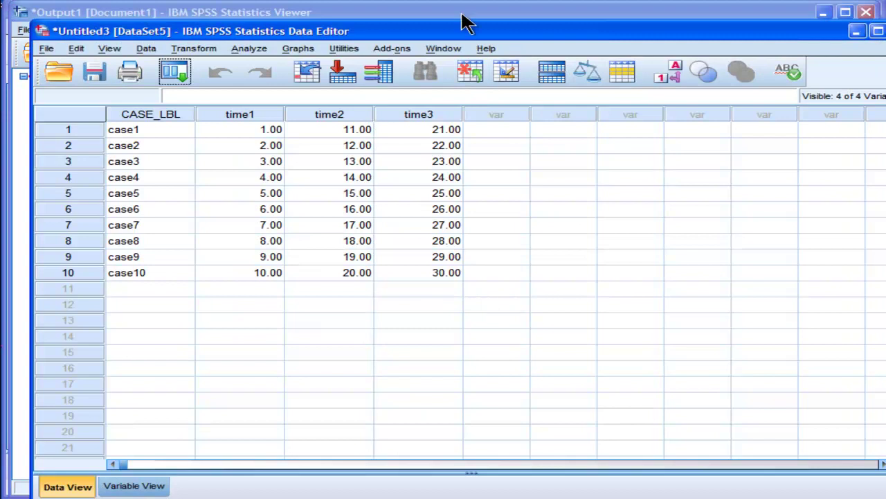
- Move the transposed data window aside and step down the time1 column toward case10
{"action": "left_click_drag", "start_coordinate": [460, 31], "coordinate": [431, 21]}
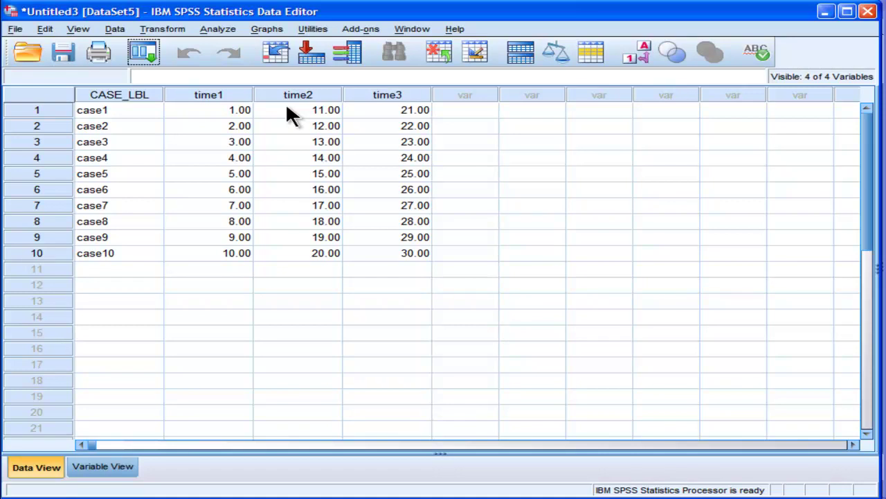
{"action": "left_click", "coordinate": [186, 116]}
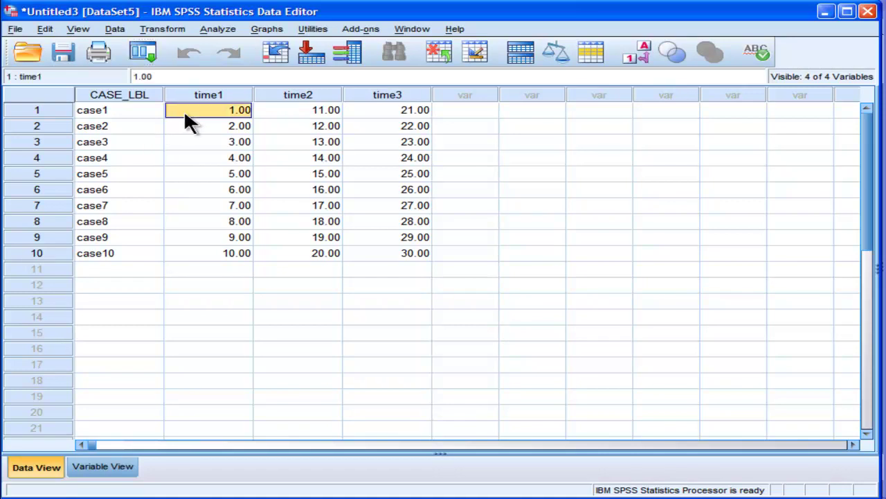
{"action": "key", "text": "Down"}
{"action": "key", "text": "Down"}
{"action": "key", "text": "Down"}
{"action": "key", "text": "Down"}
{"action": "key", "text": "Down"}
{"action": "key", "text": "Down"}
{"action": "key", "text": "Down"}
{"action": "key", "text": "Down"}
{"action": "key", "text": "Down"}
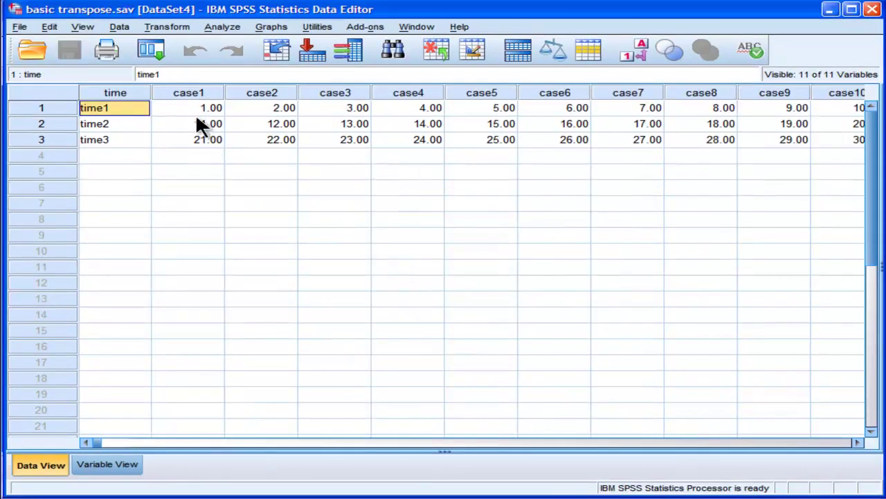
- Browse the original grid's row 1 and row 2 values, such as 11.00 and 12.00
{"action": "left_click", "coordinate": [198, 122]}
{"action": "left_click", "coordinate": [211, 109]}
{"action": "key", "text": "Right"}
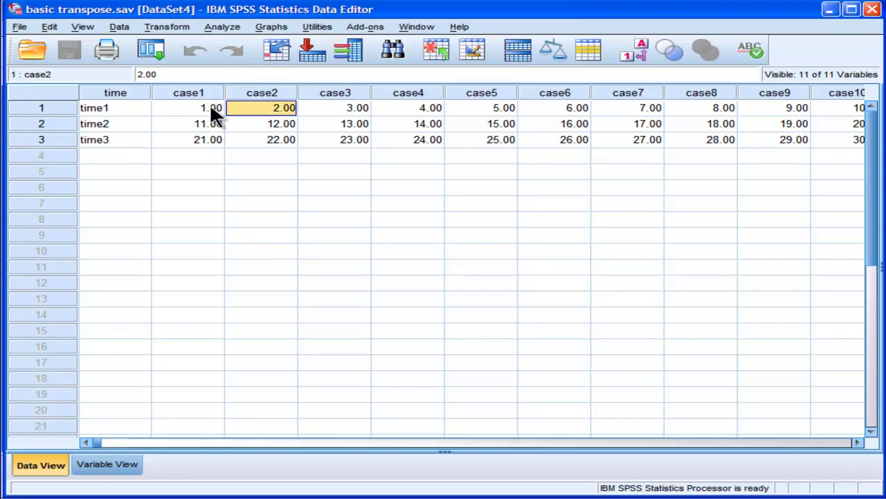
{"action": "key", "text": "Right"}
{"action": "key", "text": "Right"}
{"action": "key", "text": "Right"}
{"action": "key", "text": "Right"}
{"action": "key", "text": "Right"}
{"action": "key", "text": "Right"}
{"action": "key", "text": "Right"}
{"action": "key", "text": "Right"}
{"action": "key", "text": "Right"}
{"action": "key", "text": "Right"}
{"action": "key", "text": "Right"}
{"action": "key", "text": "Right"}
{"action": "key", "text": "Right"}
{"action": "key", "text": "Right"}
{"action": "key", "text": "Left"}
{"action": "key", "text": "Left"}
{"action": "key", "text": "Left"}
{"action": "key", "text": "Left"}
{"action": "key", "text": "Left"}
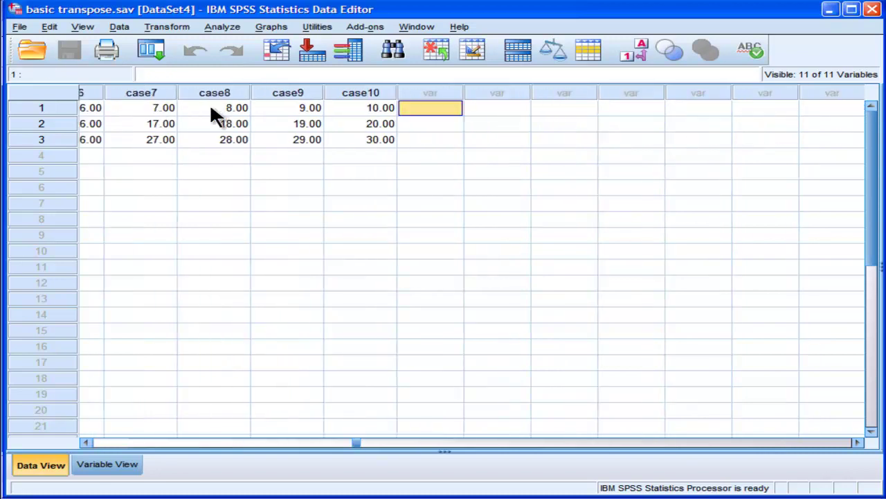
{"action": "key", "text": "Home"}
{"action": "key", "text": "Down"}
{"action": "key", "text": "Right"}
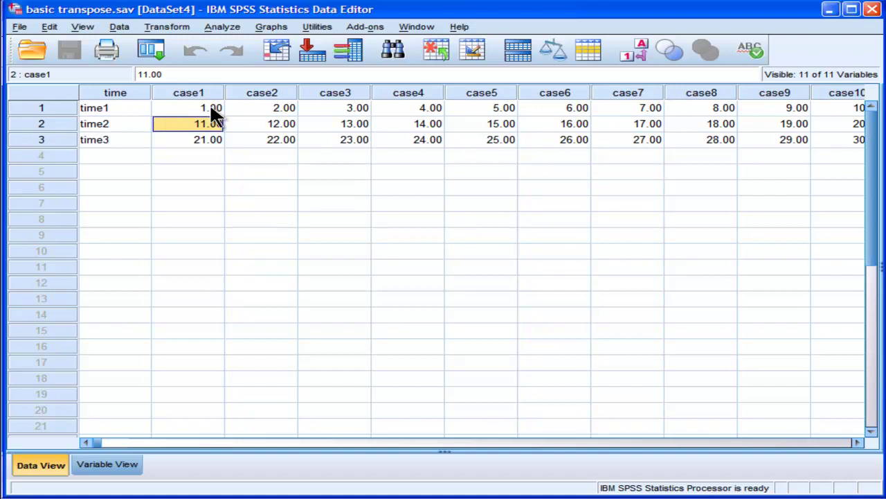
{"action": "key", "text": "Right"}
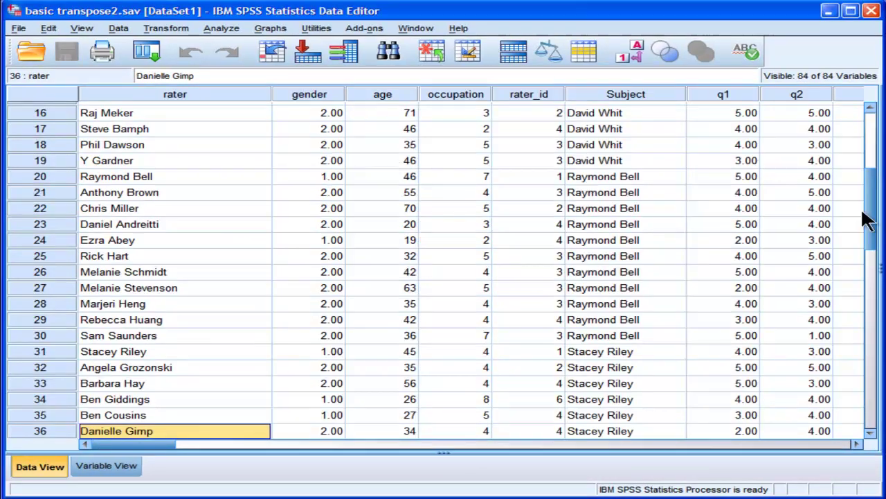
- Scroll basic transpose2.sav back to the top of the data
{"action": "left_click_drag", "start_coordinate": [869, 217], "coordinate": [859, 136]}
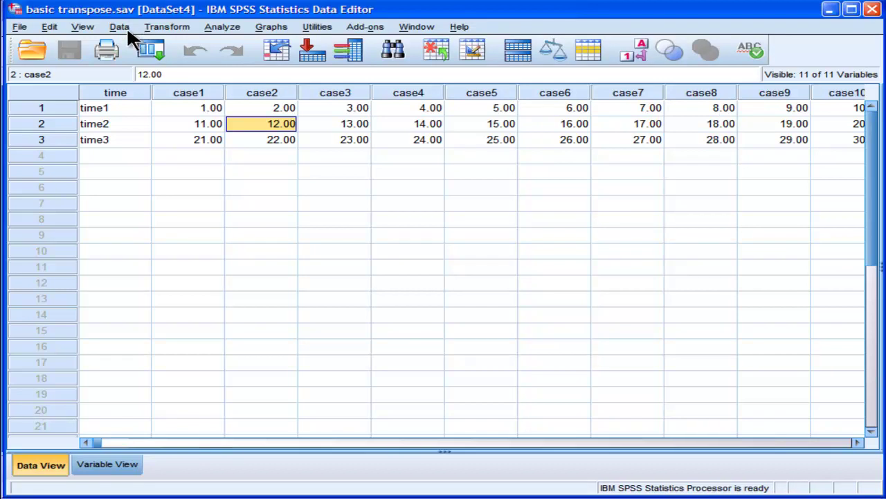
{"action": "left_click", "coordinate": [387, 497]}
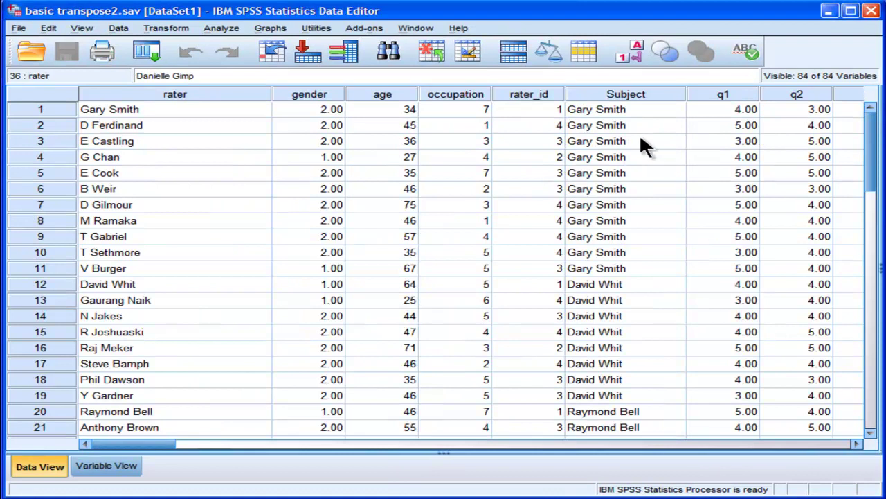
{"action": "left_click", "coordinate": [636, 124]}
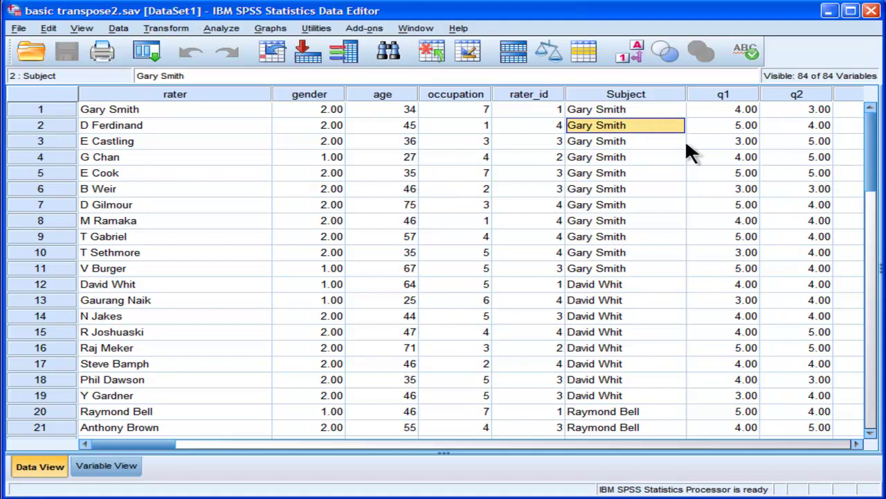
{"action": "left_click", "coordinate": [661, 112]}
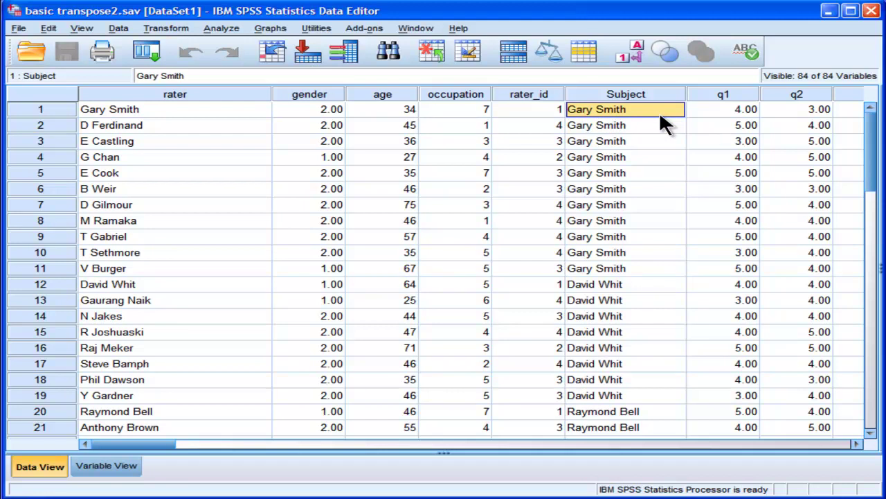
{"action": "key", "text": "shift+Down"}
{"action": "key", "text": "shift+Down"}
{"action": "key", "text": "shift+Down"}
{"action": "key", "text": "shift+Down"}
{"action": "key", "text": "shift+Down"}
{"action": "key", "text": "shift+Down"}
{"action": "key", "text": "shift+Down"}
{"action": "key", "text": "shift+Down"}
{"action": "key", "text": "shift+Down"}
{"action": "key", "text": "shift+Down"}
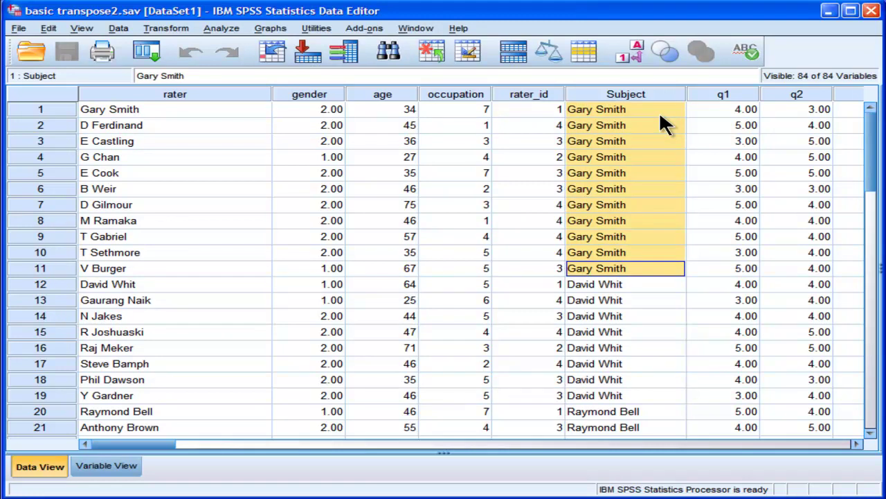
{"action": "left_click", "coordinate": [660, 115]}
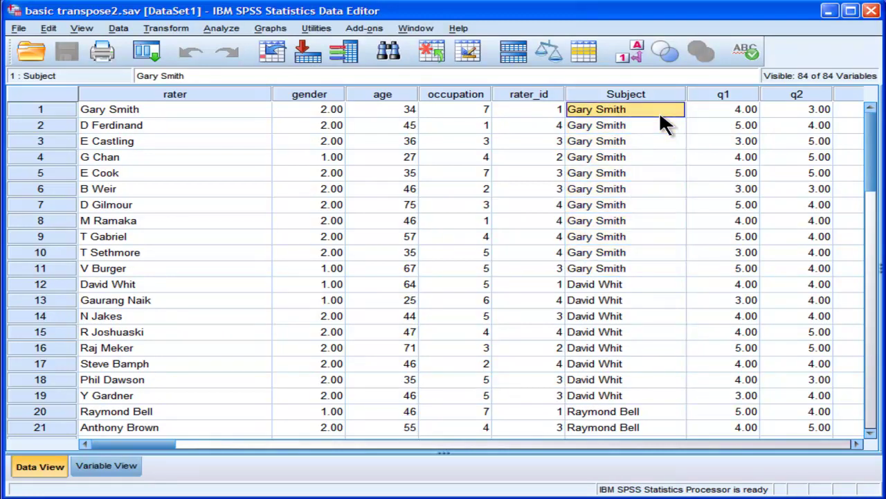
{"action": "key", "text": "Left"}
{"action": "key", "text": "Left"}
{"action": "key", "text": "Left"}
{"action": "key", "text": "Left"}
{"action": "key", "text": "Left"}
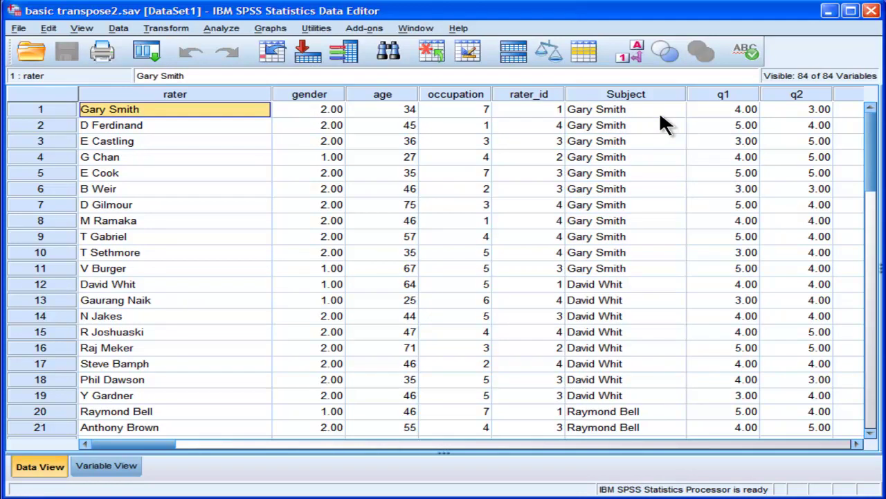
{"action": "key", "text": "Right"}
{"action": "key", "text": "Right"}
{"action": "key", "text": "Right"}
{"action": "key", "text": "Right"}
{"action": "key", "text": "Right"}
{"action": "key", "text": "Right"}
{"action": "key", "text": "Right"}
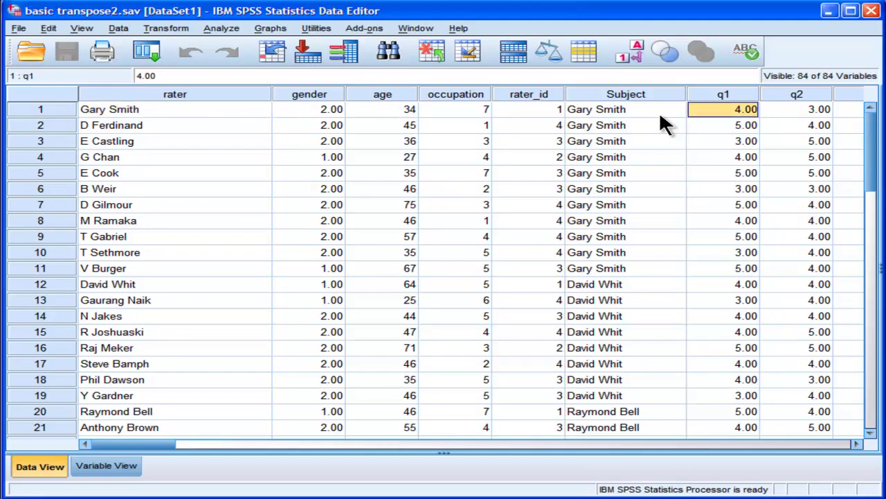
{"action": "key", "text": "Right"}
{"action": "key", "text": "Left"}
{"action": "key", "text": "Left"}
{"action": "key", "text": "Left"}
{"action": "key", "text": "Left"}
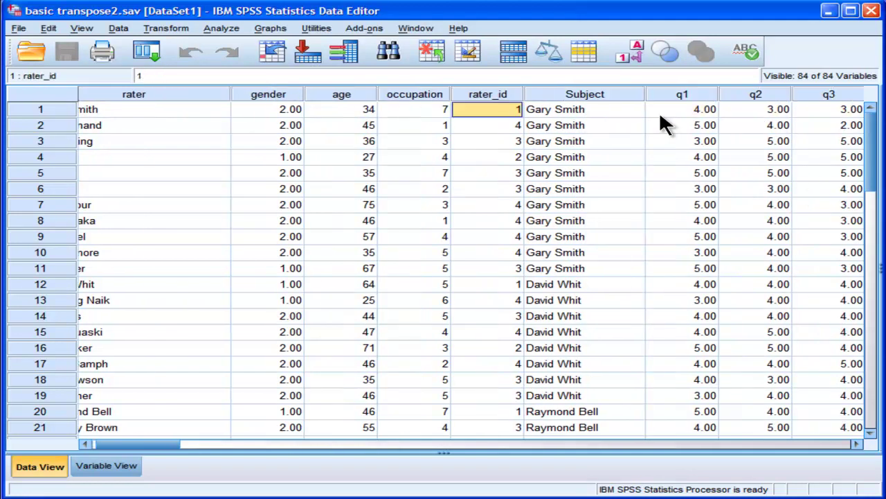
{"action": "key", "text": "Right"}
{"action": "key", "text": "Left"}
{"action": "key", "text": "Left"}
{"action": "key", "text": "Left"}
{"action": "key", "text": "Left"}
{"action": "key", "text": "Left"}
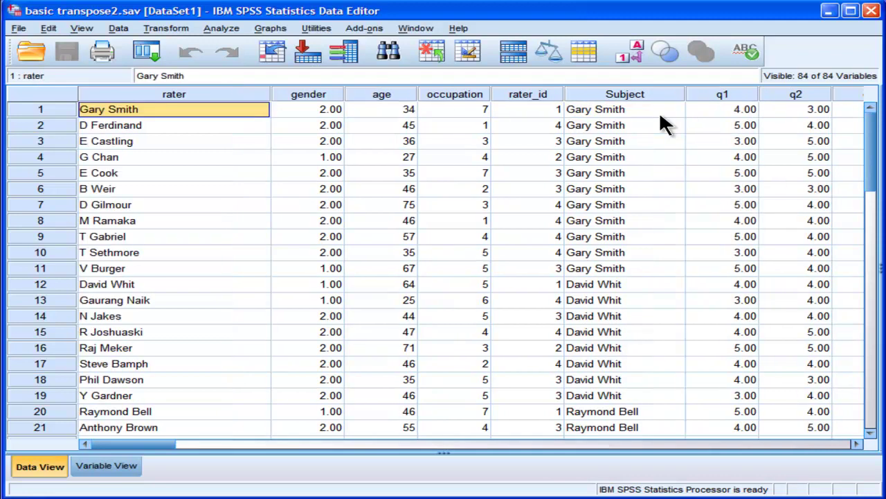
{"action": "key", "text": "Right"}
{"action": "key", "text": "Right"}
{"action": "key", "text": "Right"}
{"action": "key", "text": "Right"}
{"action": "key", "text": "Right"}
{"action": "key", "text": "Right"}
{"action": "key", "text": "Right"}
{"action": "key", "text": "Right"}
{"action": "key", "text": "Right"}
{"action": "key", "text": "Right"}
{"action": "key", "text": "Right"}
{"action": "key", "text": "Right"}
{"action": "key", "text": "Right"}
{"action": "key", "text": "Right"}
{"action": "key", "text": "Right"}
{"action": "key", "text": "Right"}
{"action": "key", "text": "Right"}
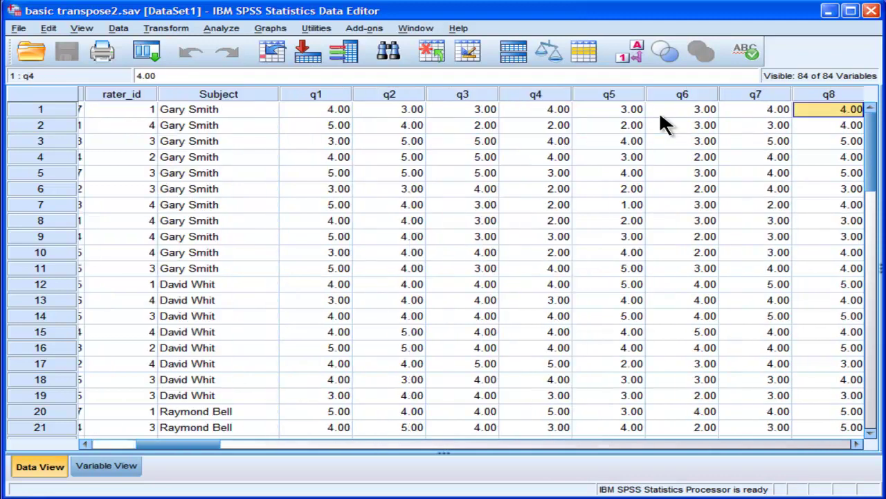
{"action": "key", "text": "Right"}
{"action": "key", "text": "Right"}
{"action": "key", "text": "Right"}
{"action": "key", "text": "Right"}
{"action": "key", "text": "Right"}
{"action": "key", "text": "Right"}
{"action": "key", "text": "Right"}
{"action": "key", "text": "Right"}
{"action": "key", "text": "Right"}
{"action": "key", "text": "Right"}
{"action": "key", "text": "Right"}
{"action": "key", "text": "Right"}
{"action": "key", "text": "Right"}
{"action": "key", "text": "Right"}
{"action": "key", "text": "Right"}
{"action": "key", "text": "Right"}
{"action": "key", "text": "Right"}
{"action": "key", "text": "Right"}
{"action": "key", "text": "Right"}
{"action": "key", "text": "Right"}
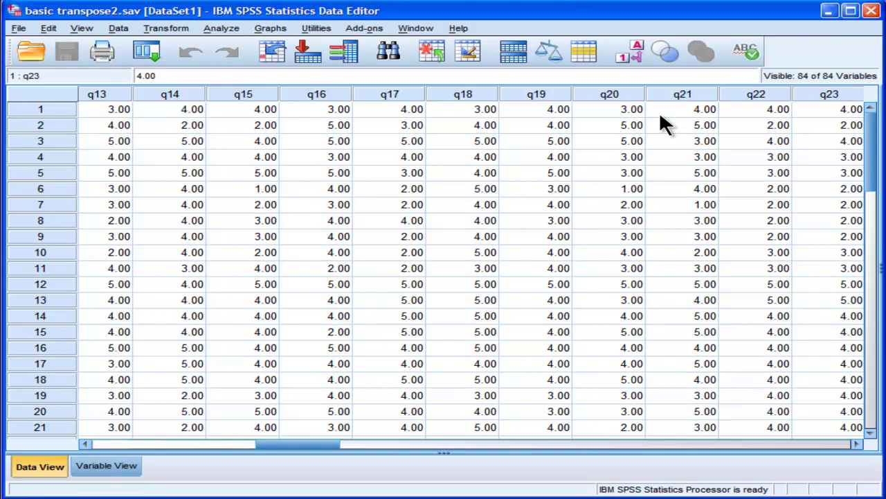
{"action": "key", "text": "Right"}
{"action": "key", "text": "Right"}
{"action": "key", "text": "Right"}
{"action": "key", "text": "Left"}
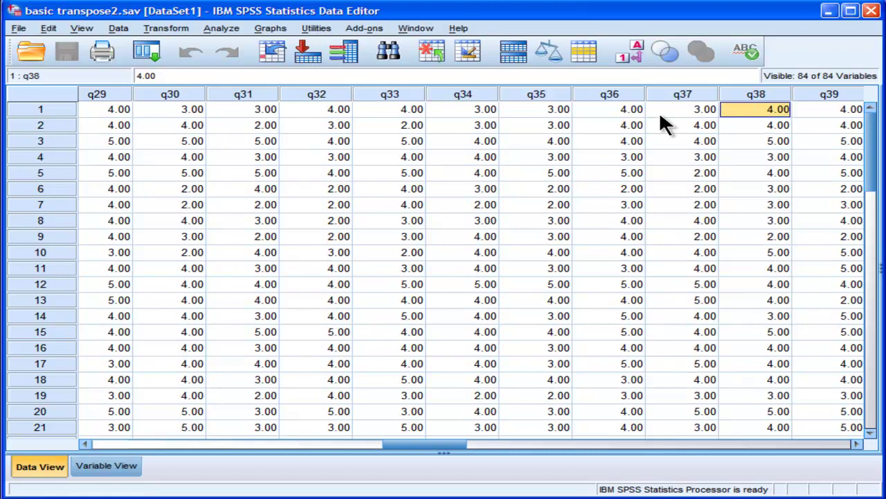
{"action": "key", "text": "Left"}
{"action": "key", "text": "Left"}
{"action": "key", "text": "Left"}
{"action": "key", "text": "Left"}
{"action": "key", "text": "Left"}
{"action": "key", "text": "Left"}
{"action": "key", "text": "Left"}
{"action": "key", "text": "Left"}
{"action": "key", "text": "Left"}
{"action": "key", "text": "Left"}
{"action": "key", "text": "Left"}
{"action": "key", "text": "Left"}
{"action": "key", "text": "Left"}
{"action": "key", "text": "Left"}
{"action": "key", "text": "Left"}
{"action": "key", "text": "Left"}
{"action": "key", "text": "Left"}
{"action": "key", "text": "Left"}
{"action": "key", "text": "Left"}
{"action": "key", "text": "Left"}
{"action": "key", "text": "Left"}
{"action": "key", "text": "Left"}
{"action": "key", "text": "Left"}
{"action": "key", "text": "Left"}
{"action": "key", "text": "Left"}
{"action": "key", "text": "Left"}
{"action": "key", "text": "Left"}
{"action": "key", "text": "Left"}
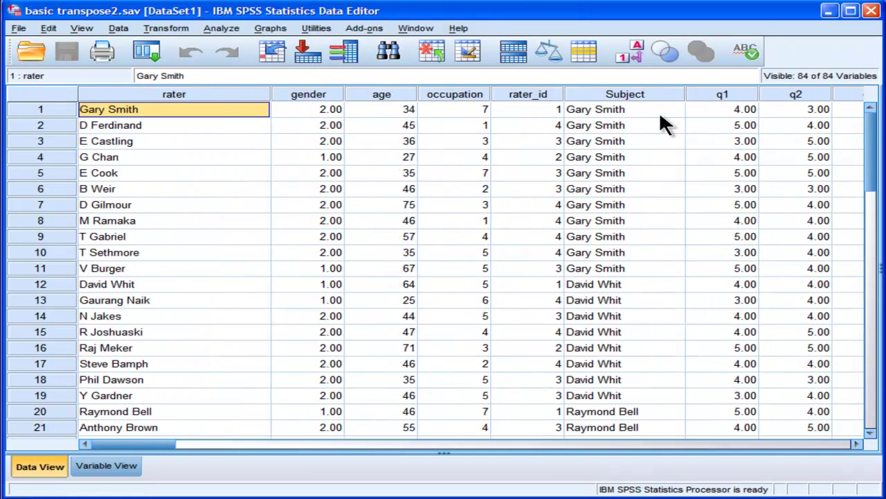
{"action": "key", "text": "Down"}
{"action": "key", "text": "Right"}
{"action": "key", "text": "Right"}
{"action": "key", "text": "Right"}
{"action": "key", "text": "Right"}
{"action": "key", "text": "Right"}
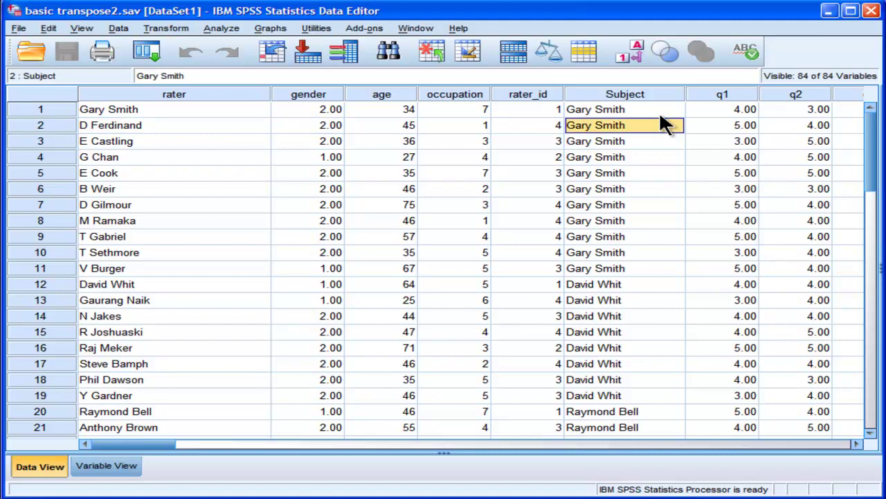
{"action": "key", "text": "shift+Down"}
{"action": "key", "text": "shift+Down"}
{"action": "key", "text": "shift+Down"}
{"action": "key", "text": "shift+Down"}
{"action": "key", "text": "shift+Down"}
{"action": "key", "text": "shift+Down"}
{"action": "key", "text": "shift+Down"}
{"action": "key", "text": "shift+Down"}
{"action": "key", "text": "shift+Down"}
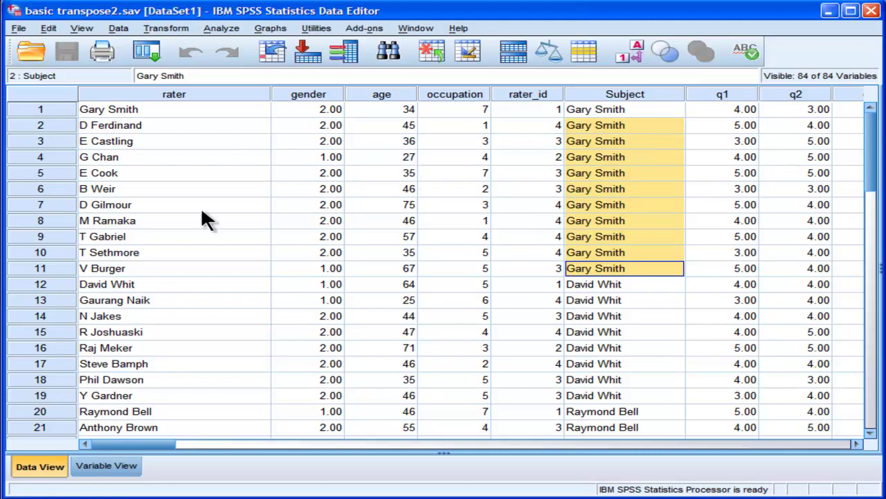
{"action": "left_click", "coordinate": [221, 129]}
{"action": "key", "text": "Down"}
{"action": "key", "text": "Down"}
{"action": "key", "text": "Down"}
{"action": "key", "text": "Down"}
{"action": "key", "text": "Down"}
{"action": "key", "text": "Down"}
{"action": "key", "text": "Down"}
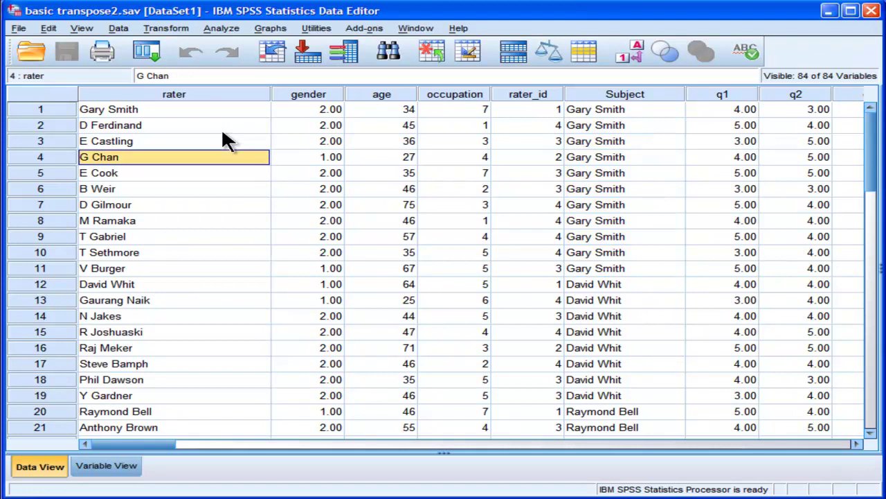
{"action": "key", "text": "Down"}
{"action": "key", "text": "Down"}
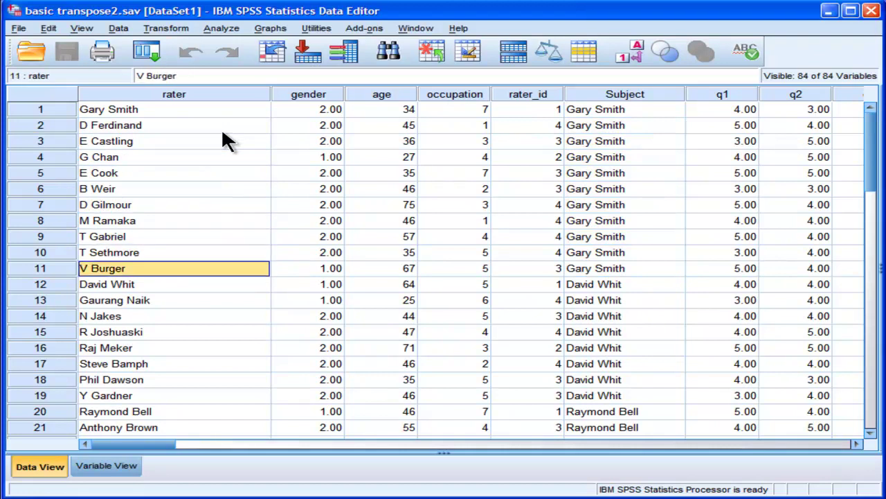
{"action": "key", "text": "Right"}
{"action": "key", "text": "Right"}
{"action": "key", "text": "Right"}
{"action": "key", "text": "Right"}
{"action": "key", "text": "Right"}
{"action": "key", "text": "Right"}
{"action": "key", "text": "Right"}
{"action": "key", "text": "Right"}
{"action": "key", "text": "Right"}
{"action": "key", "text": "Right"}
{"action": "key", "text": "Right"}
{"action": "key", "text": "Right"}
{"action": "key", "text": "Right"}
{"action": "key", "text": "Right"}
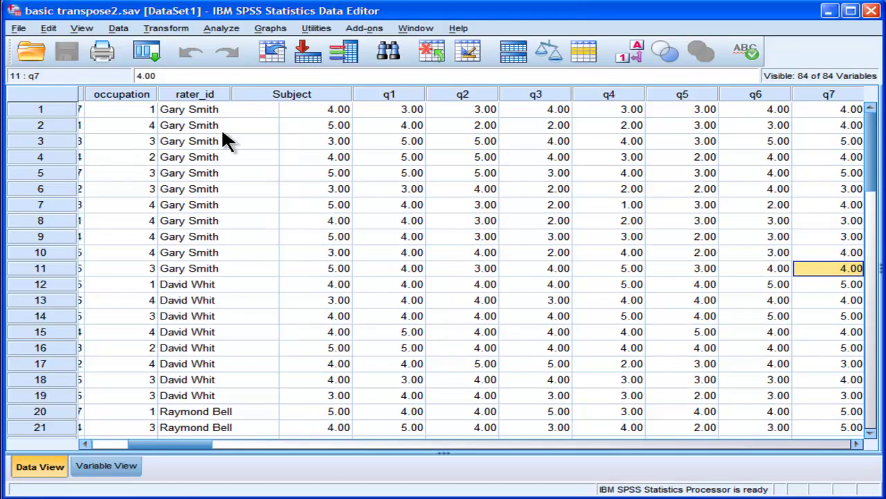
{"action": "key", "text": "Right"}
{"action": "key", "text": "Right"}
{"action": "key", "text": "Right"}
{"action": "key", "text": "Right"}
{"action": "key", "text": "Right"}
{"action": "key", "text": "Right"}
{"action": "key", "text": "Right"}
{"action": "key", "text": "Right"}
{"action": "key", "text": "Right"}
{"action": "key", "text": "Right"}
{"action": "key", "text": "Right"}
{"action": "key", "text": "Right"}
{"action": "key", "text": "Right"}
{"action": "key", "text": "Right"}
{"action": "key", "text": "Right"}
{"action": "key", "text": "Right"}
{"action": "key", "text": "Right"}
{"action": "key", "text": "Right"}
{"action": "key", "text": "Right"}
{"action": "key", "text": "Right"}
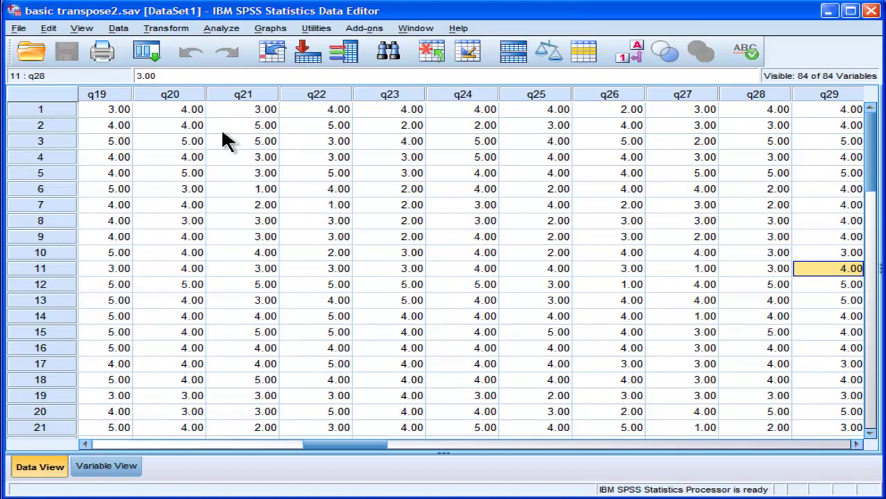
{"action": "key", "text": "Right"}
{"action": "key", "text": "Right"}
{"action": "key", "text": "Right"}
{"action": "key", "text": "Right"}
{"action": "key", "text": "Right"}
{"action": "key", "text": "Right"}
{"action": "key", "text": "Right"}
{"action": "key", "text": "Right"}
{"action": "key", "text": "Right"}
{"action": "key", "text": "Right"}
{"action": "key", "text": "Right"}
{"action": "key", "text": "Right"}
{"action": "key", "text": "Right"}
{"action": "key", "text": "Right"}
{"action": "key", "text": "Right"}
{"action": "key", "text": "Right"}
{"action": "key", "text": "Right"}
{"action": "key", "text": "Right"}
{"action": "key", "text": "Right"}
{"action": "key", "text": "Right"}
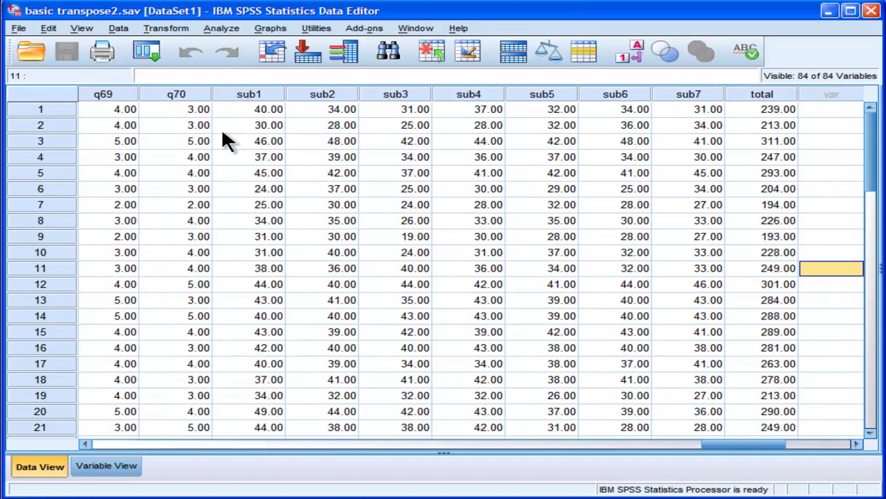
{"action": "key", "text": "Left"}
{"action": "key", "text": "Left"}
{"action": "key", "text": "Left"}
{"action": "key", "text": "Left"}
{"action": "key", "text": "Left"}
{"action": "key", "text": "Left"}
{"action": "key", "text": "Left"}
{"action": "key", "text": "Left"}
{"action": "key", "text": "Left"}
{"action": "key", "text": "Left"}
{"action": "key", "text": "Left"}
{"action": "key", "text": "Left"}
{"action": "key", "text": "Left"}
{"action": "key", "text": "Left"}
{"action": "key", "text": "Left"}
{"action": "key", "text": "Left"}
{"action": "key", "text": "Left"}
{"action": "key", "text": "Left"}
{"action": "key", "text": "Left"}
{"action": "key", "text": "Left"}
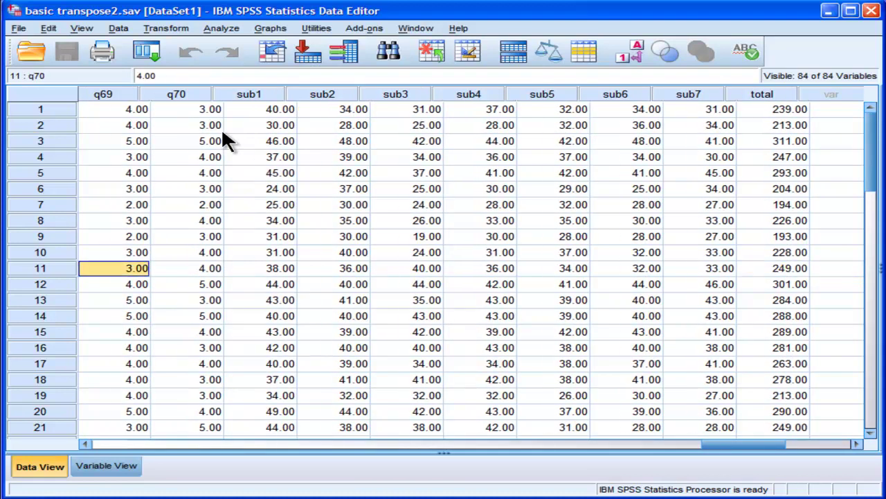
{"action": "key", "text": "Left"}
{"action": "key", "text": "Left"}
{"action": "key", "text": "Left"}
{"action": "key", "text": "Left"}
{"action": "key", "text": "Left"}
{"action": "key", "text": "Left"}
{"action": "key", "text": "Left"}
{"action": "key", "text": "Left"}
{"action": "key", "text": "Left"}
{"action": "key", "text": "Left"}
{"action": "key", "text": "Left"}
{"action": "key", "text": "Left"}
{"action": "key", "text": "Left"}
{"action": "key", "text": "Left"}
{"action": "key", "text": "Left"}
{"action": "key", "text": "Left"}
{"action": "key", "text": "Left"}
{"action": "key", "text": "Left"}
{"action": "key", "text": "Left"}
{"action": "key", "text": "Left"}
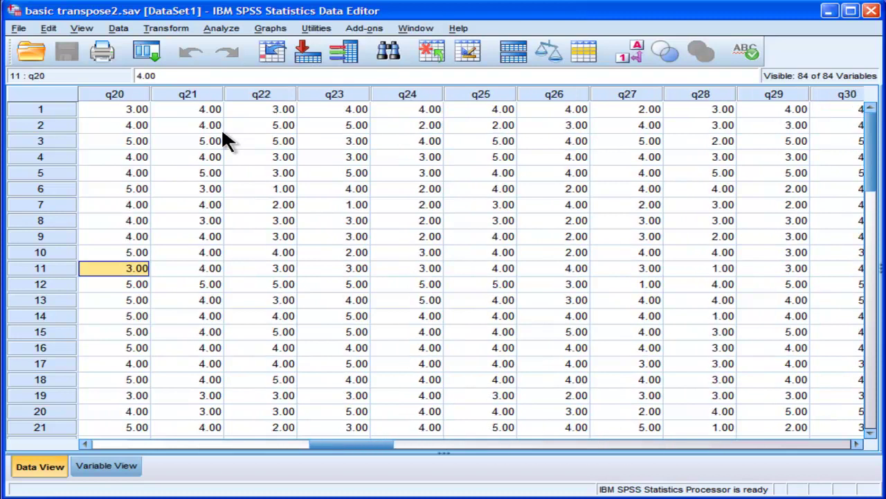
{"action": "key", "text": "Right"}
{"action": "key", "text": "Right"}
{"action": "key", "text": "Right"}
{"action": "key", "text": "Right"}
{"action": "key", "text": "Right"}
{"action": "key", "text": "Right"}
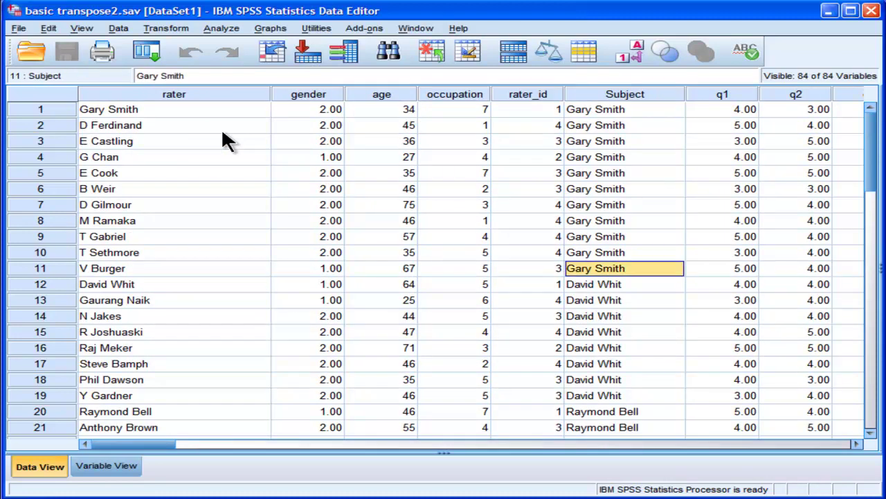
{"action": "key", "text": "Left"}
{"action": "key", "text": "Left"}
{"action": "key", "text": "Down"}
{"action": "key", "text": "Right"}
{"action": "key", "text": "Right"}
{"action": "key", "text": "Left"}
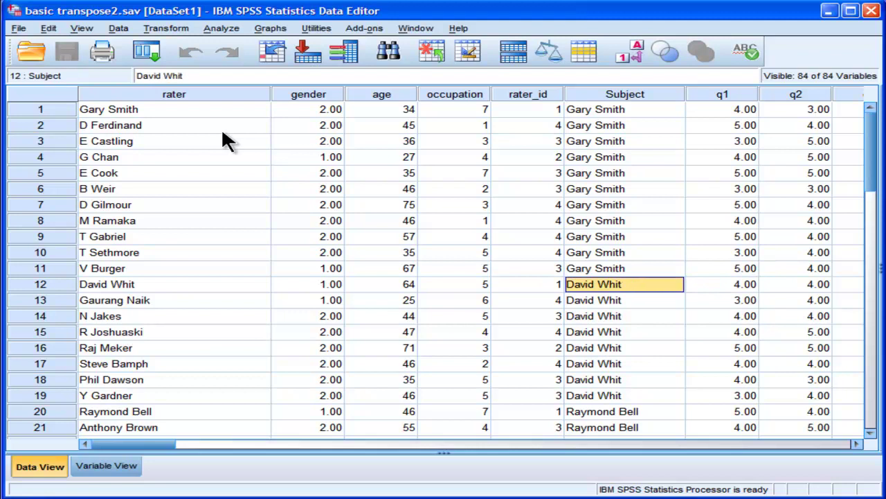
{"action": "key", "text": "shift+Down"}
{"action": "key", "text": "shift+Down"}
{"action": "key", "text": "shift+Down"}
{"action": "key", "text": "shift+Down"}
{"action": "key", "text": "shift+Down"}
{"action": "key", "text": "shift+Down"}
{"action": "key", "text": "shift+Down"}
{"action": "key", "text": "shift+Down"}
{"action": "key", "text": "shift+Up"}
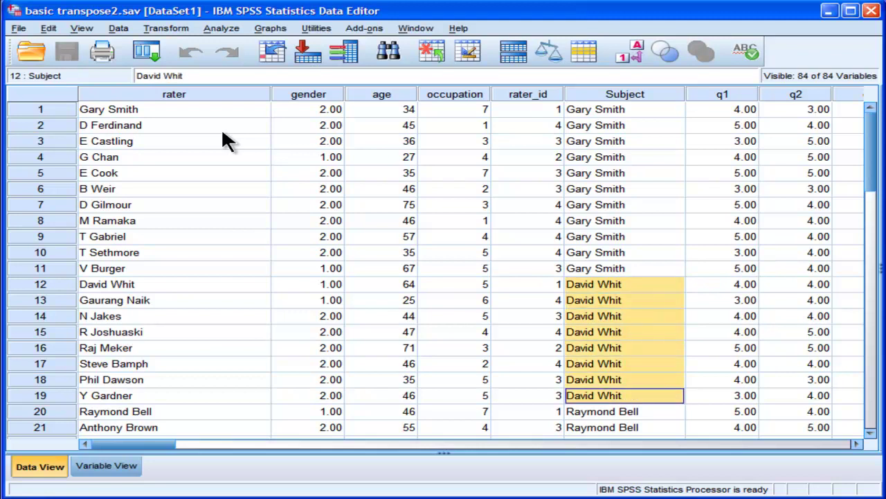
{"action": "key", "text": "Down"}
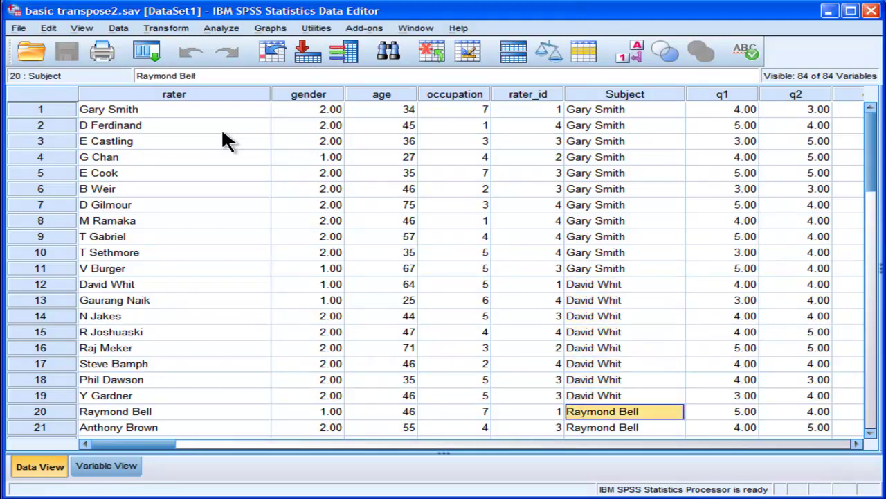
{"action": "key", "text": "shift+Down"}
{"action": "key", "text": "shift+Down"}
{"action": "key", "text": "shift+Down"}
{"action": "key", "text": "shift+Down"}
{"action": "key", "text": "shift+Down"}
{"action": "key", "text": "shift+Down"}
{"action": "key", "text": "shift+Down"}
{"action": "key", "text": "shift+Down"}
{"action": "key", "text": "shift+Down"}
{"action": "key", "text": "shift+Down"}
{"action": "key", "text": "shift+Down"}
{"action": "key", "text": "shift+Down"}
{"action": "key", "text": "shift+Down"}
{"action": "key", "text": "shift+Down"}
{"action": "key", "text": "shift+Down"}
{"action": "key", "text": "shift+Down"}
{"action": "key", "text": "shift+Down"}
{"action": "key", "text": "shift+Down"}
{"action": "key", "text": "shift+Down"}
{"action": "key", "text": "shift+Down"}
{"action": "key", "text": "shift+Down"}
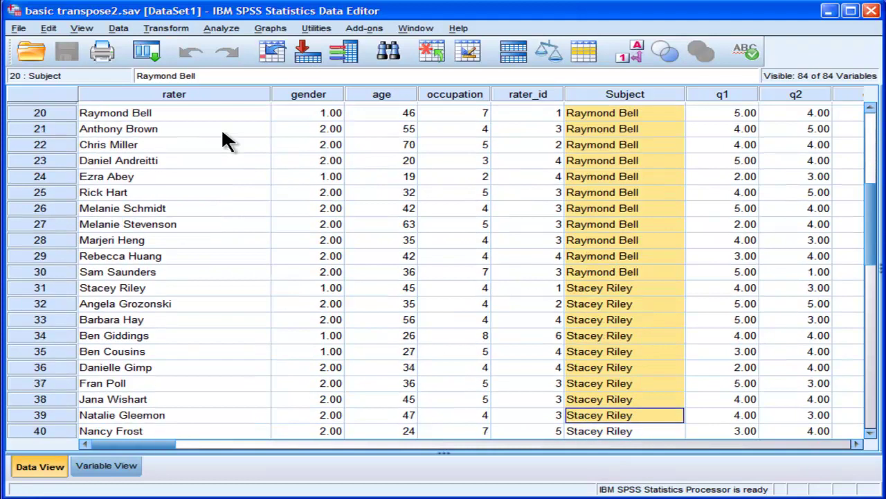
{"action": "key", "text": "shift+Up"}
{"action": "key", "text": "shift+Up"}
{"action": "key", "text": "Up"}
{"action": "key", "text": "Up"}
{"action": "key", "text": "Up"}
{"action": "key", "text": "Up"}
{"action": "key", "text": "Up"}
{"action": "key", "text": "Up"}
{"action": "key", "text": "Up"}
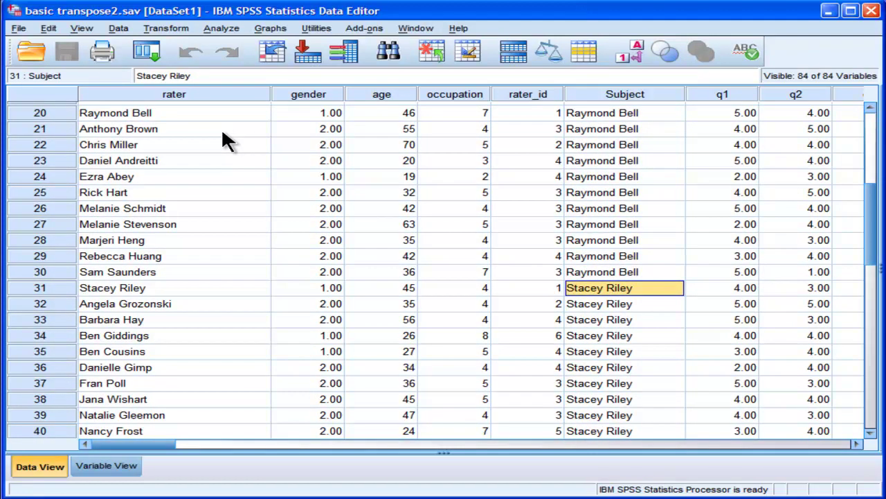
{"action": "key", "text": "shift+Down"}
{"action": "key", "text": "shift+Down"}
{"action": "key", "text": "shift+Down"}
{"action": "key", "text": "shift+Down"}
{"action": "key", "text": "shift+Down"}
{"action": "key", "text": "shift+Down"}
{"action": "key", "text": "shift+Down"}
{"action": "key", "text": "shift+Down"}
{"action": "key", "text": "shift+Down"}
{"action": "key", "text": "shift+Down"}
{"action": "key", "text": "shift+Down"}
{"action": "key", "text": "shift+Down"}
{"action": "key", "text": "shift+Down"}
{"action": "key", "text": "shift+Down"}
{"action": "key", "text": "shift+Up"}
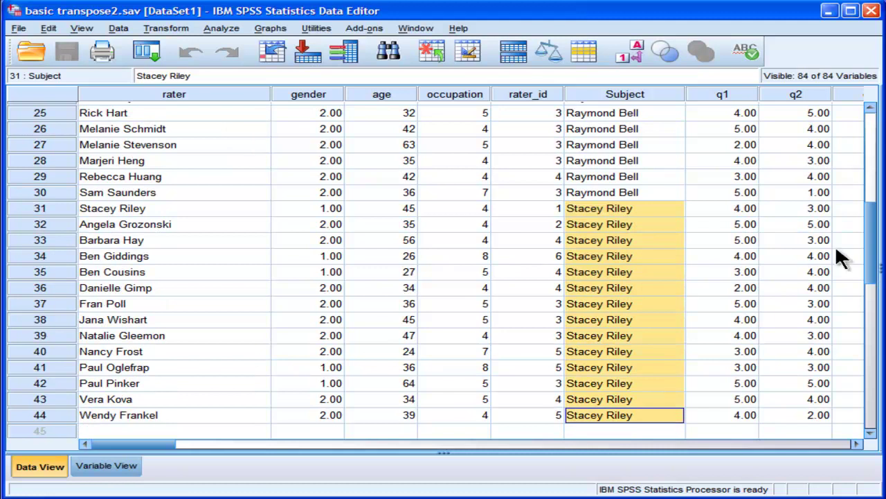
- Highlight the first subject's Subject cells in rows 2–11, clear the selection, then open the Transform menu
{"action": "left_click_drag", "start_coordinate": [871, 277], "coordinate": [825, 139]}
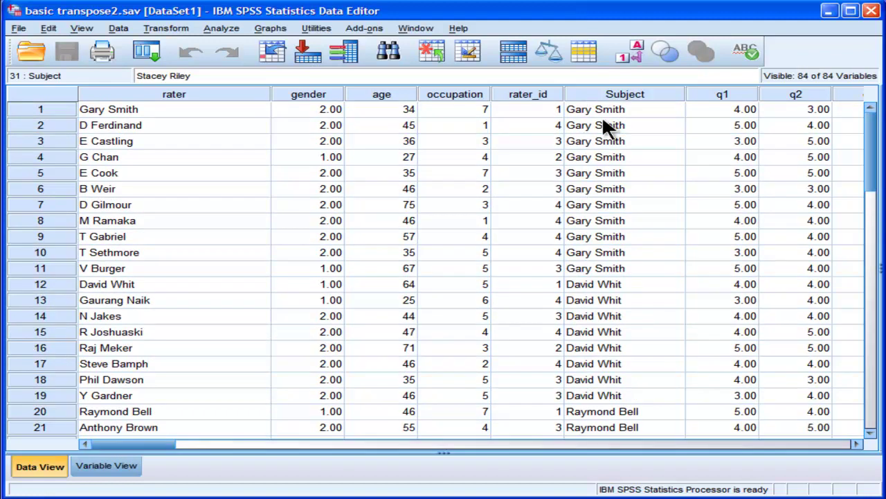
{"action": "left_click_drag", "start_coordinate": [600, 125], "coordinate": [635, 267]}
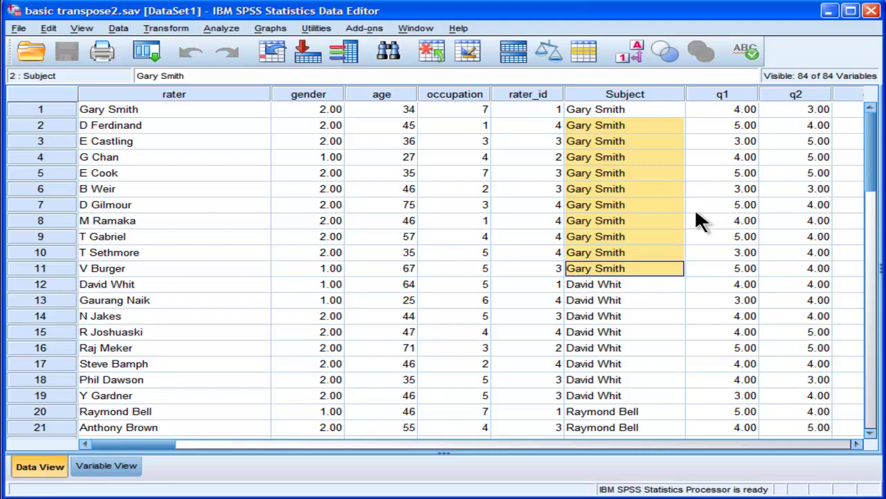
{"action": "left_click", "coordinate": [647, 113]}
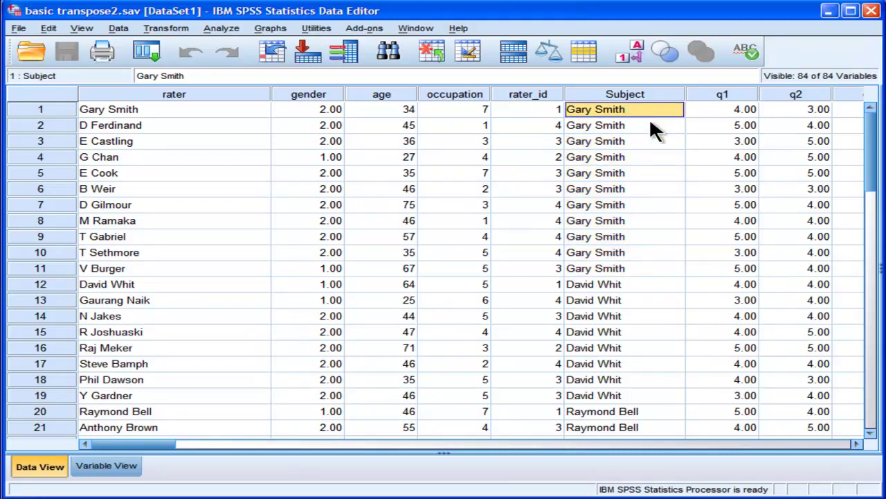
{"action": "left_click_drag", "start_coordinate": [651, 126], "coordinate": [684, 272]}
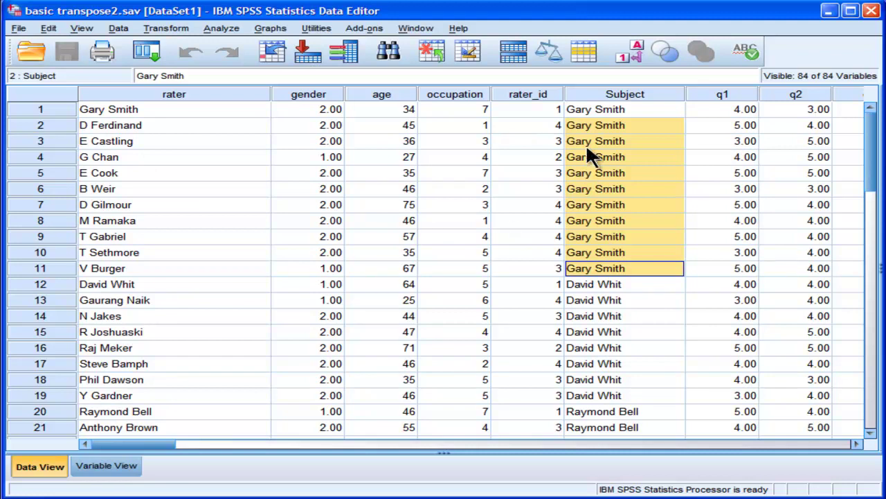
{"action": "left_click", "coordinate": [607, 109]}
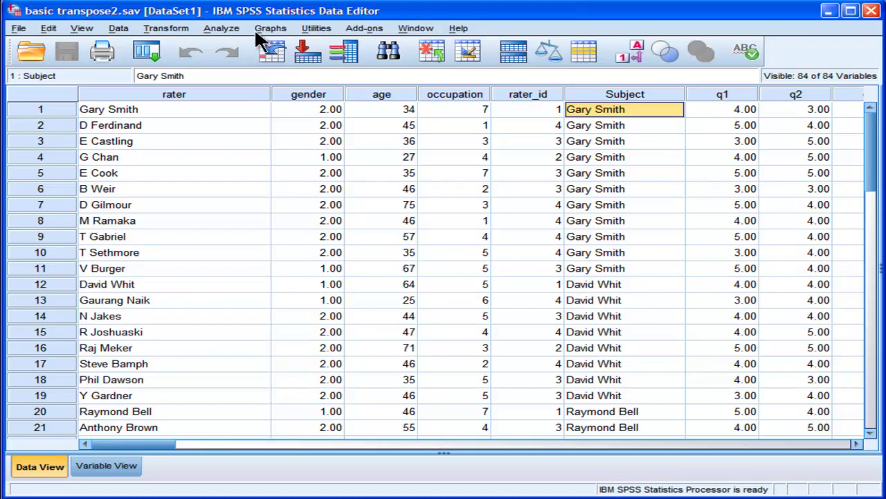
{"action": "left_click", "coordinate": [165, 30]}
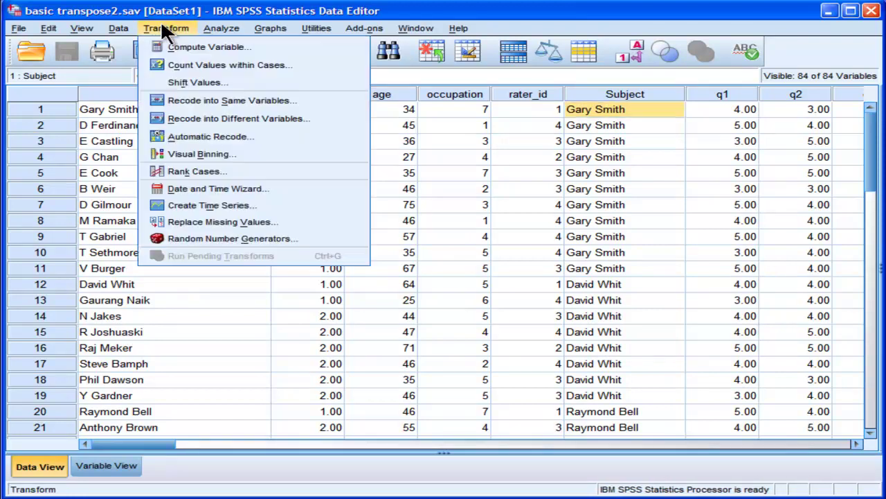